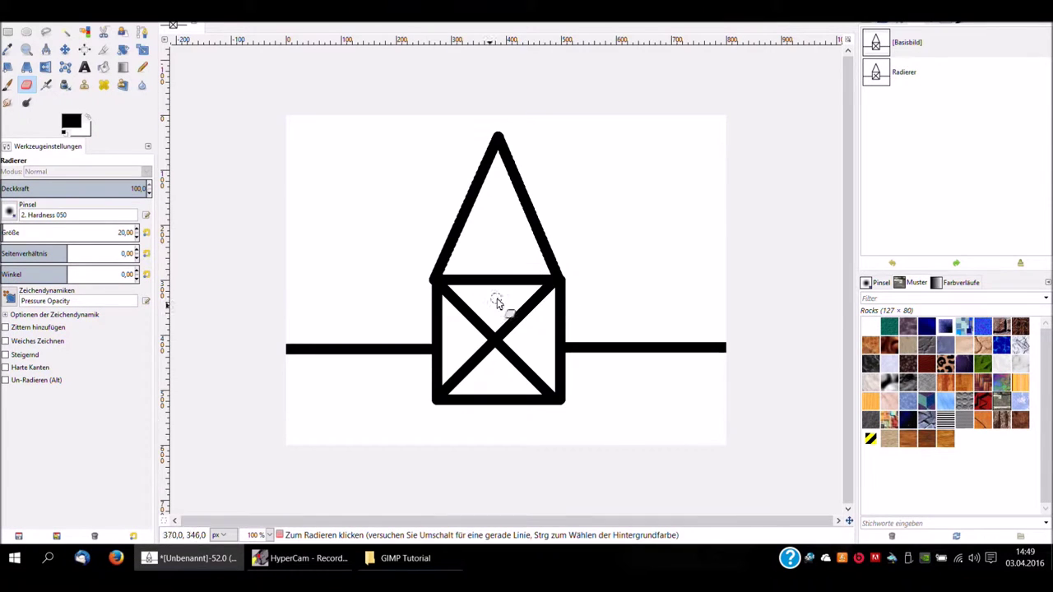
Show the preset zoom levels list from the status-bar zoom dropdown.
{"action": "left_click", "coordinate": [270, 535]}
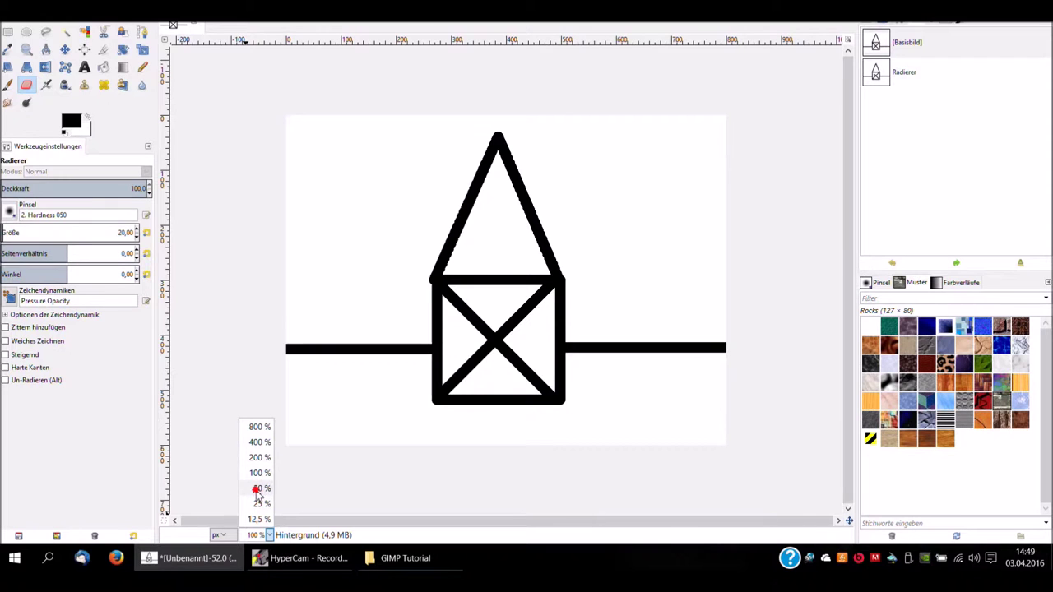
{"action": "left_click", "coordinate": [258, 491]}
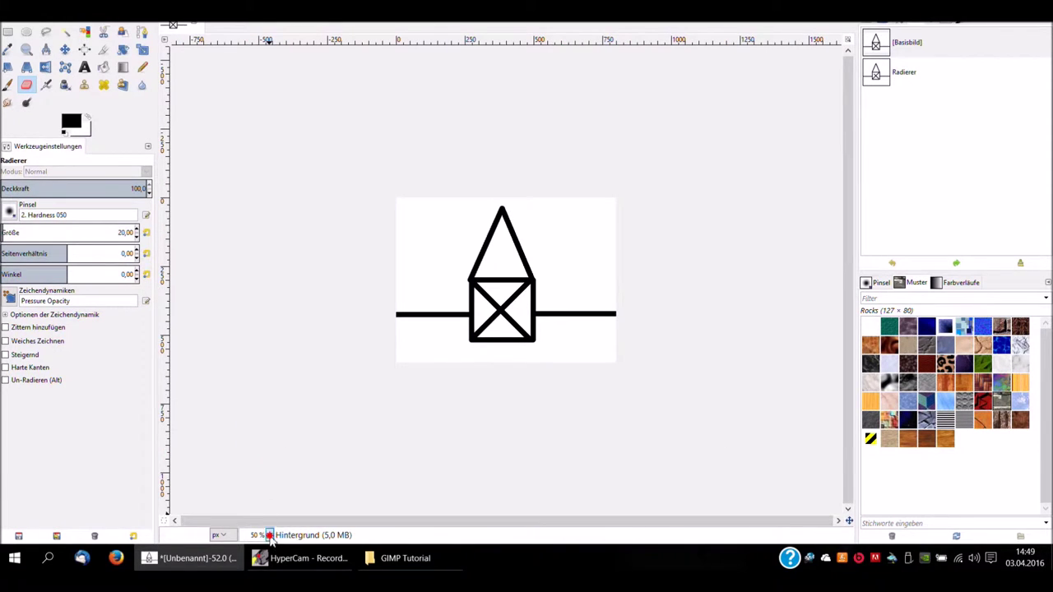
{"action": "left_click", "coordinate": [268, 534]}
{"action": "left_click", "coordinate": [261, 504]}
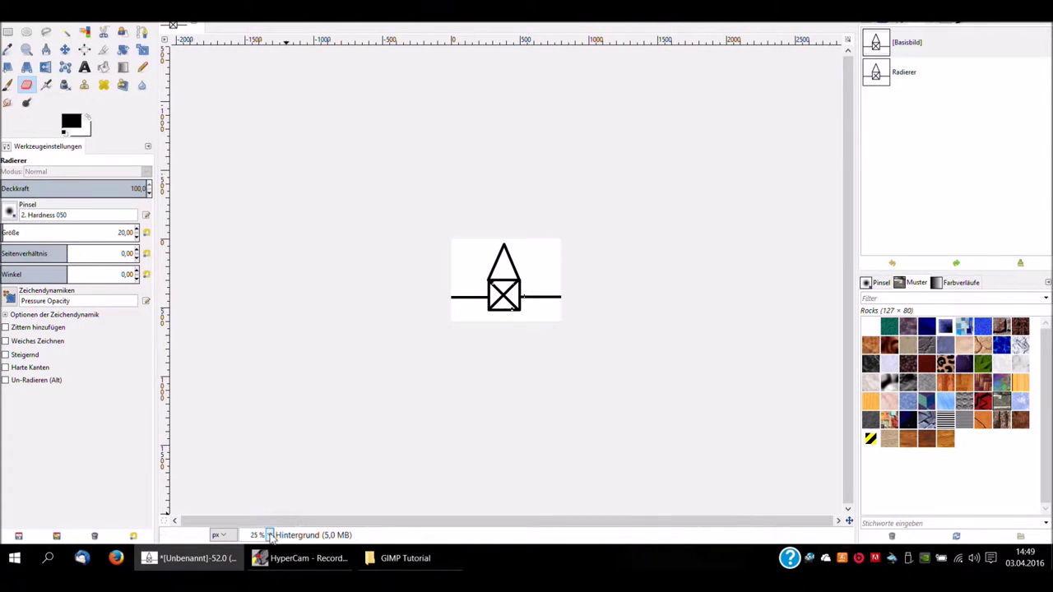
{"action": "left_click", "coordinate": [268, 535]}
{"action": "left_click", "coordinate": [259, 519]}
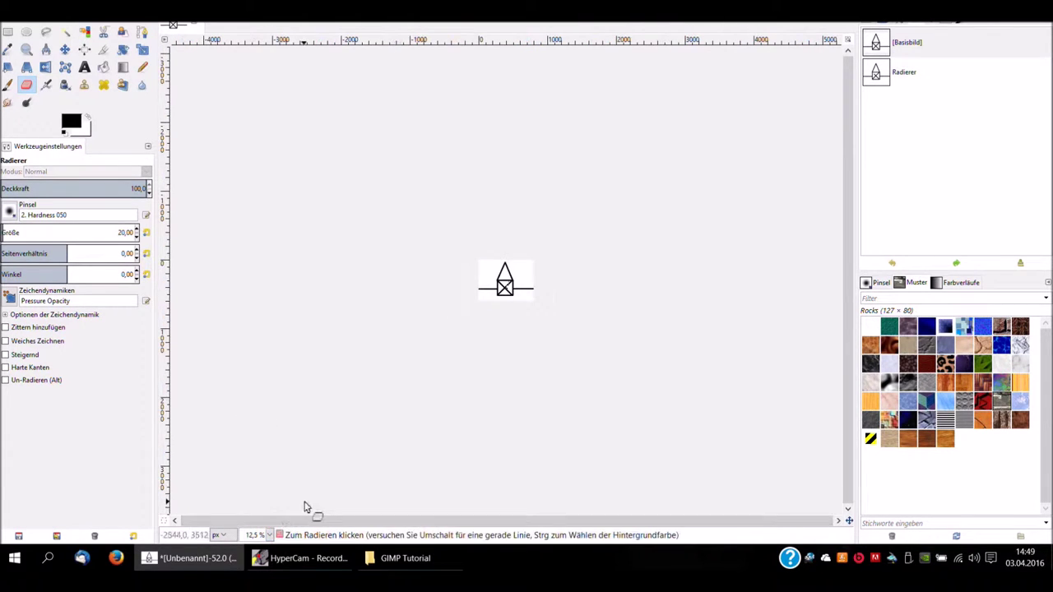
{"action": "left_click", "coordinate": [267, 535]}
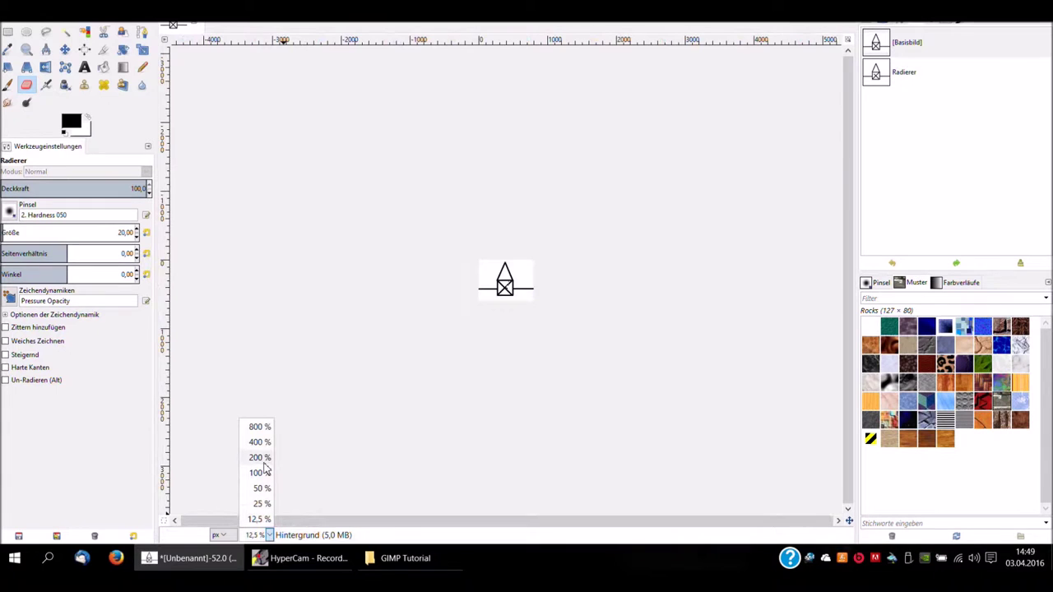
{"action": "left_click", "coordinate": [262, 459]}
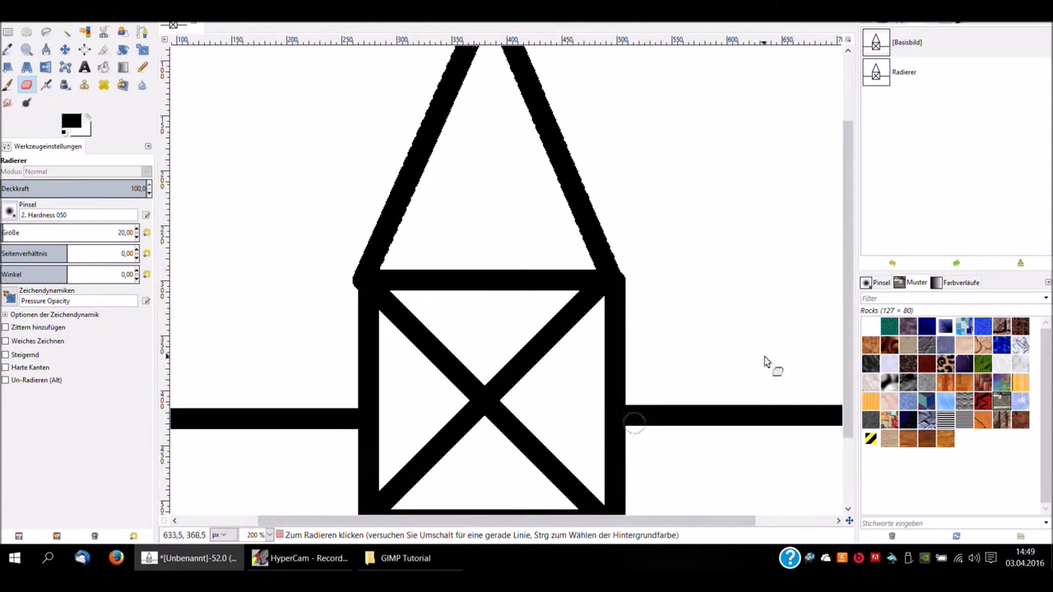
{"action": "left_click_drag", "start_coordinate": [852, 272], "coordinate": [851, 339]}
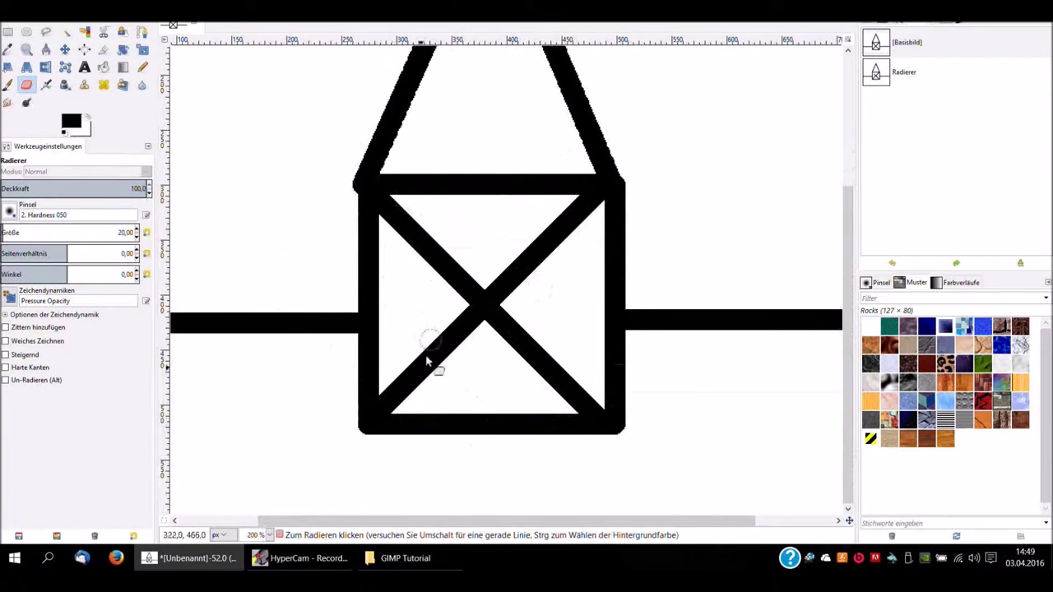
{"action": "left_click", "coordinate": [269, 536]}
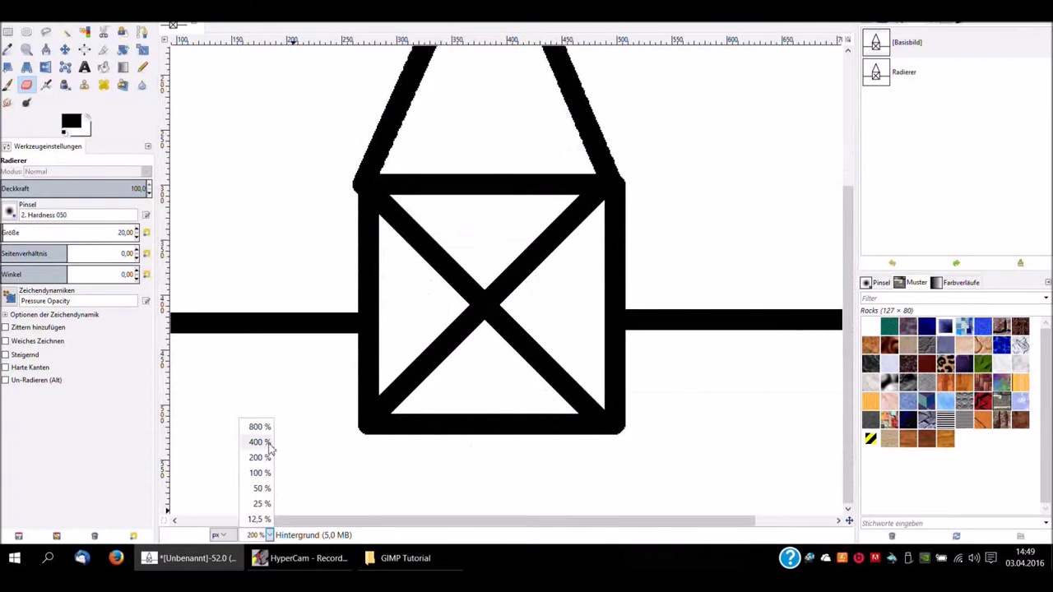
{"action": "left_click", "coordinate": [265, 440]}
{"action": "left_click_drag", "start_coordinate": [850, 308], "coordinate": [846, 321]}
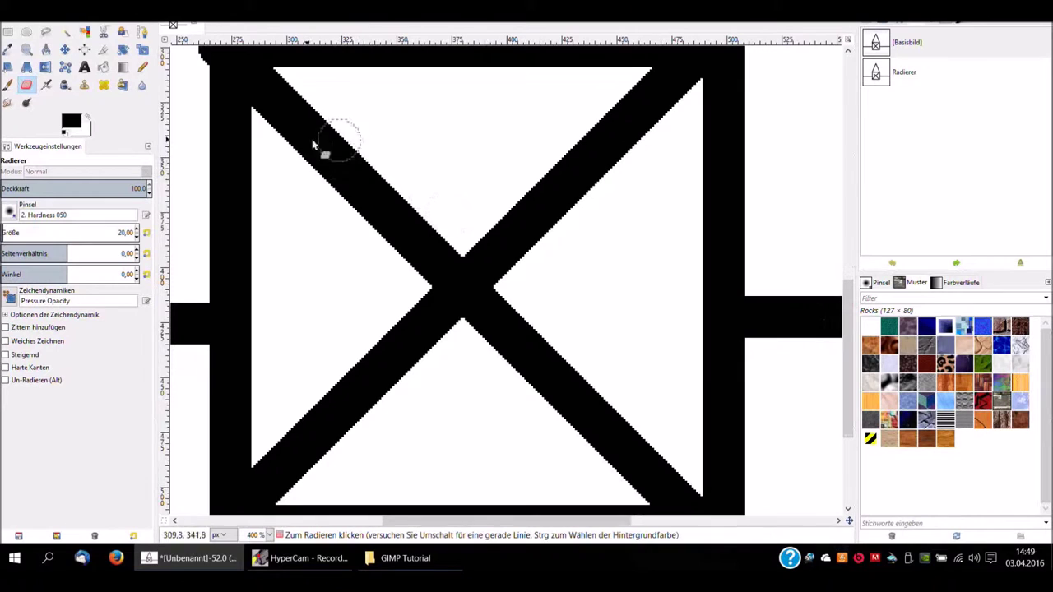
{"action": "left_click", "coordinate": [270, 534]}
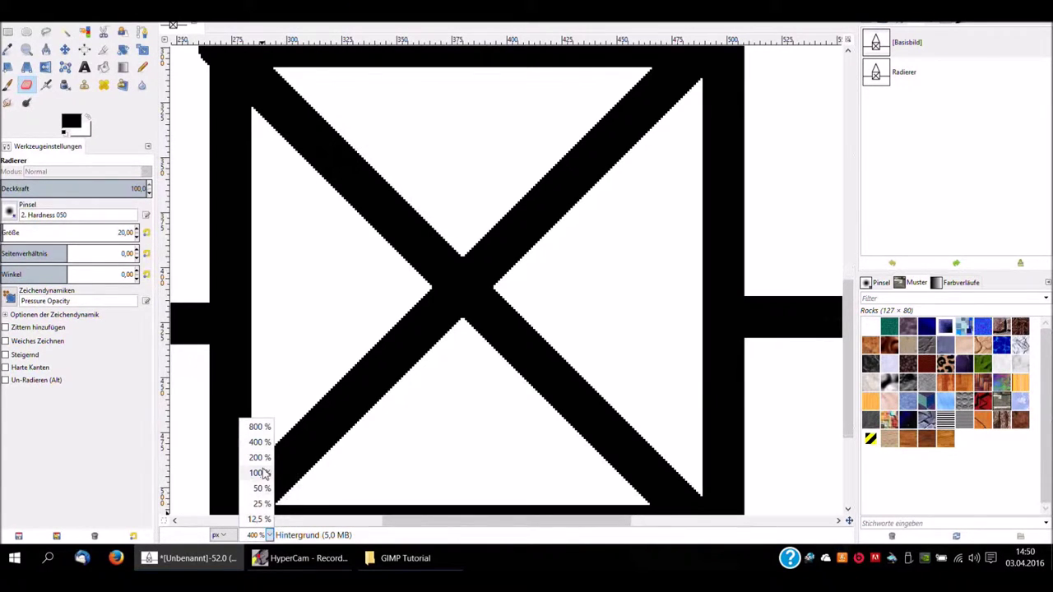
{"action": "left_click", "coordinate": [259, 473]}
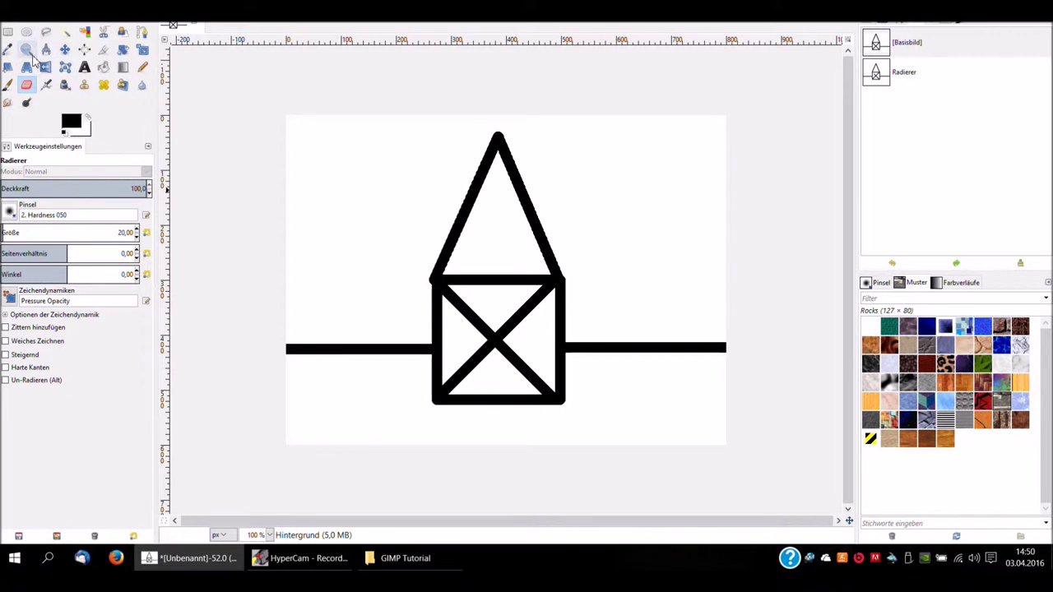
With the Zoom tool, magnify the crossed square and then the centre of the X.
{"action": "left_click", "coordinate": [33, 55]}
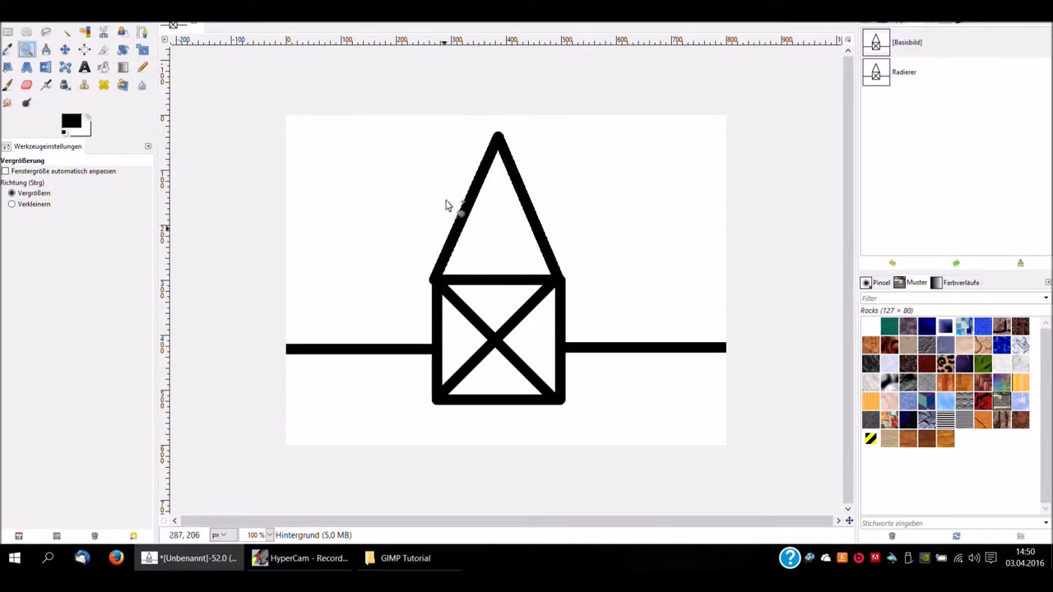
{"action": "mouse_move", "coordinate": [409, 129]}
{"action": "left_mouse_down"}
{"action": "mouse_move", "coordinate": [411, 167]}
{"action": "mouse_move", "coordinate": [644, 214]}
{"action": "mouse_move", "coordinate": [411, 183]}
{"action": "mouse_move", "coordinate": [431, 381]}
{"action": "mouse_move", "coordinate": [629, 436]}
{"action": "mouse_move", "coordinate": [606, 334]}
{"action": "mouse_move", "coordinate": [582, 424]}
{"action": "left_mouse_up"}
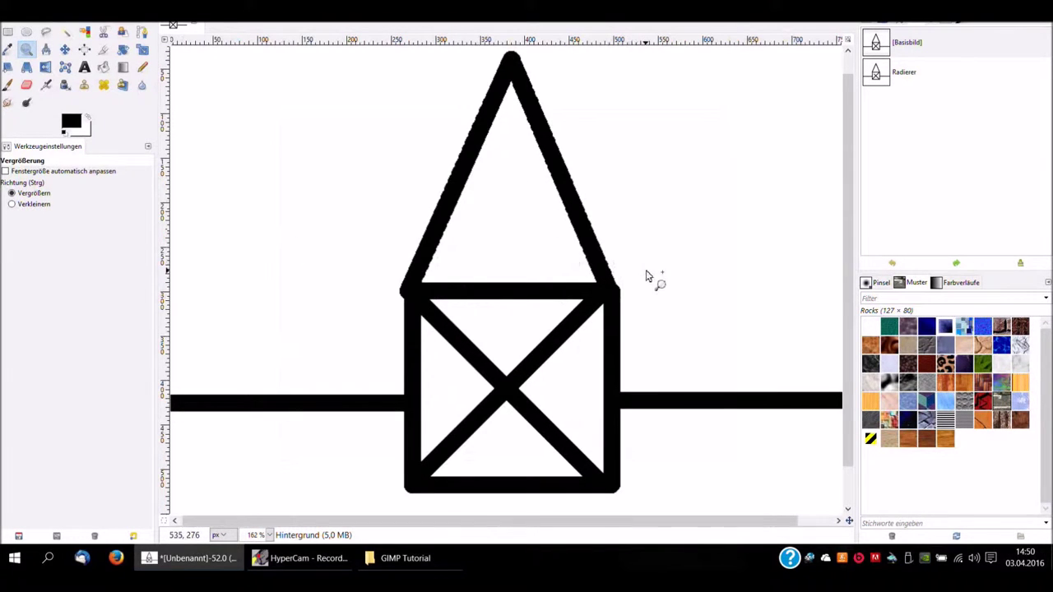
{"action": "mouse_move", "coordinate": [383, 270]}
{"action": "left_mouse_down"}
{"action": "mouse_move", "coordinate": [643, 376]}
{"action": "mouse_move", "coordinate": [642, 512]}
{"action": "left_mouse_up"}
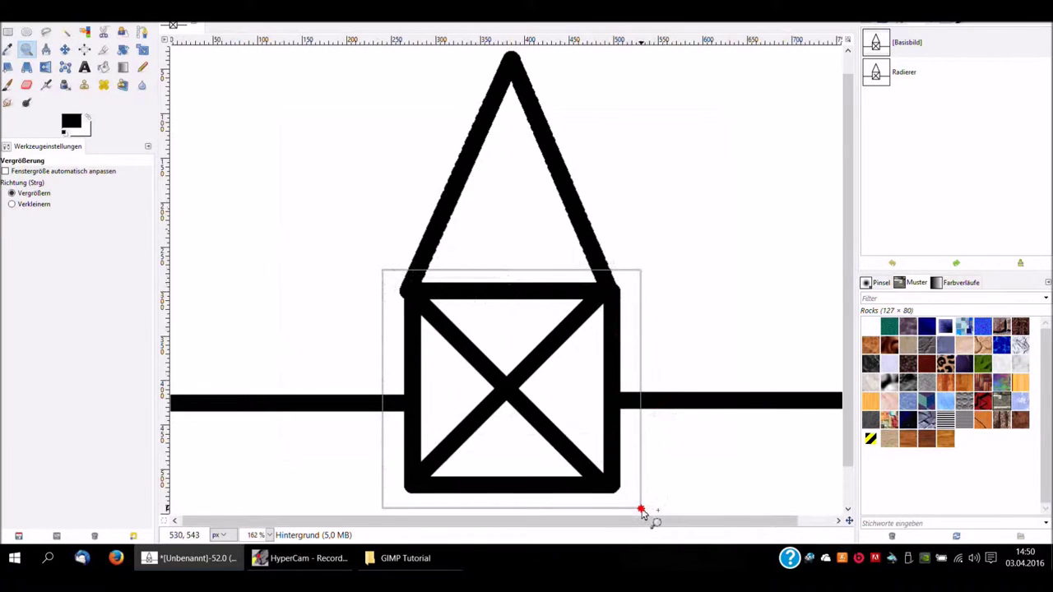
{"action": "left_click_drag", "start_coordinate": [642, 512], "coordinate": [634, 503]}
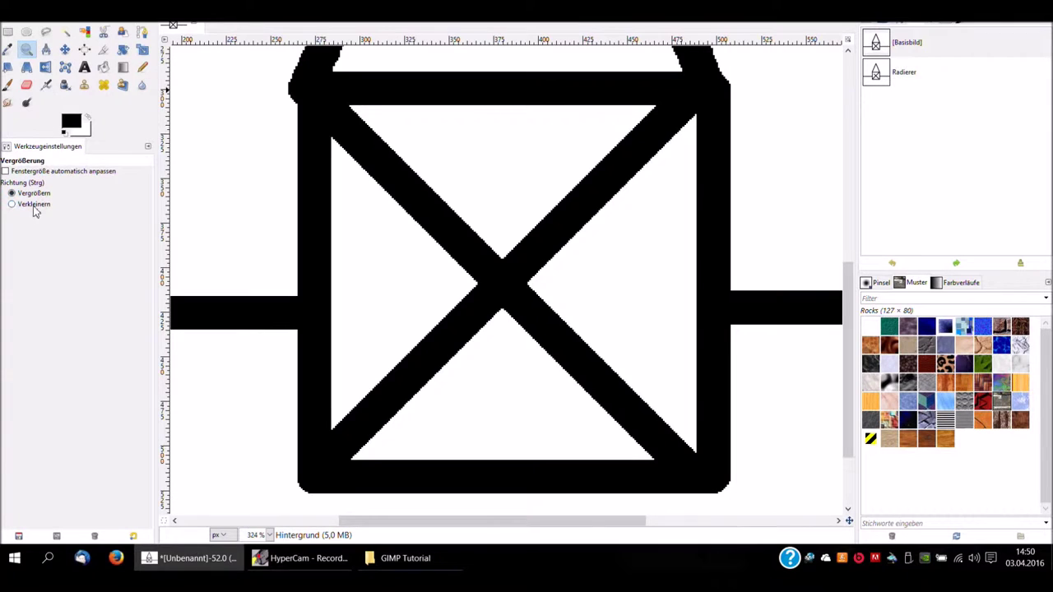
{"action": "left_click_drag", "start_coordinate": [421, 168], "coordinate": [604, 392]}
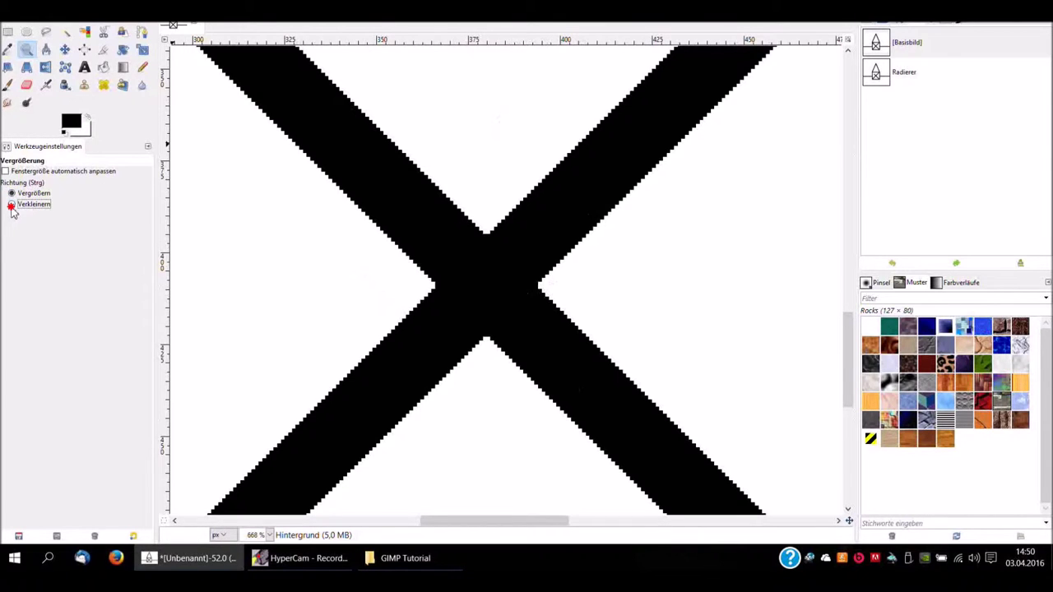
Zoom back out to 300% so the whole square shows, then pick the Eraser.
{"action": "left_click", "coordinate": [484, 283]}
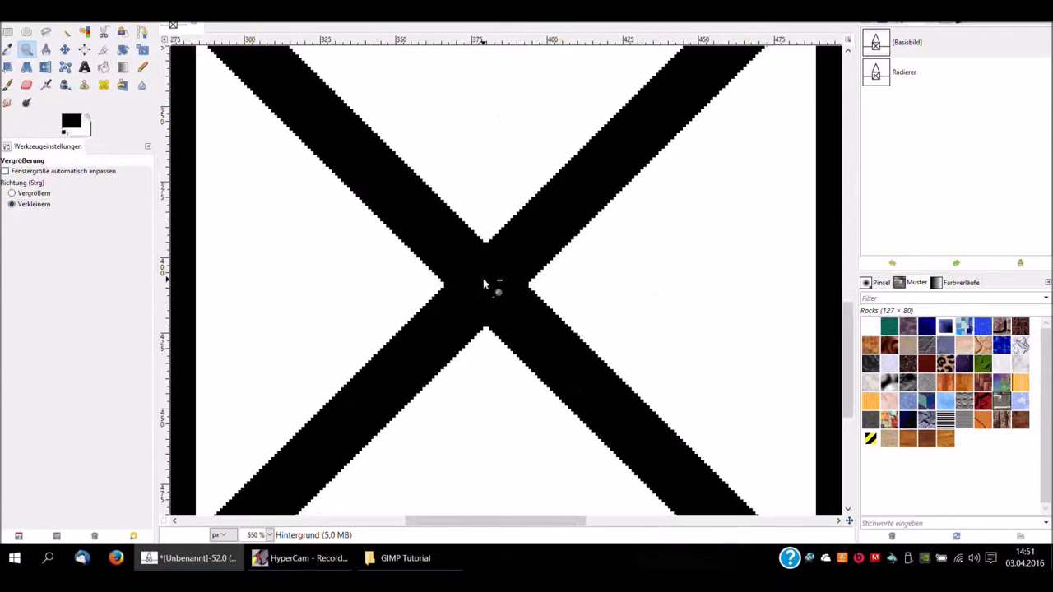
{"action": "left_click", "coordinate": [483, 284]}
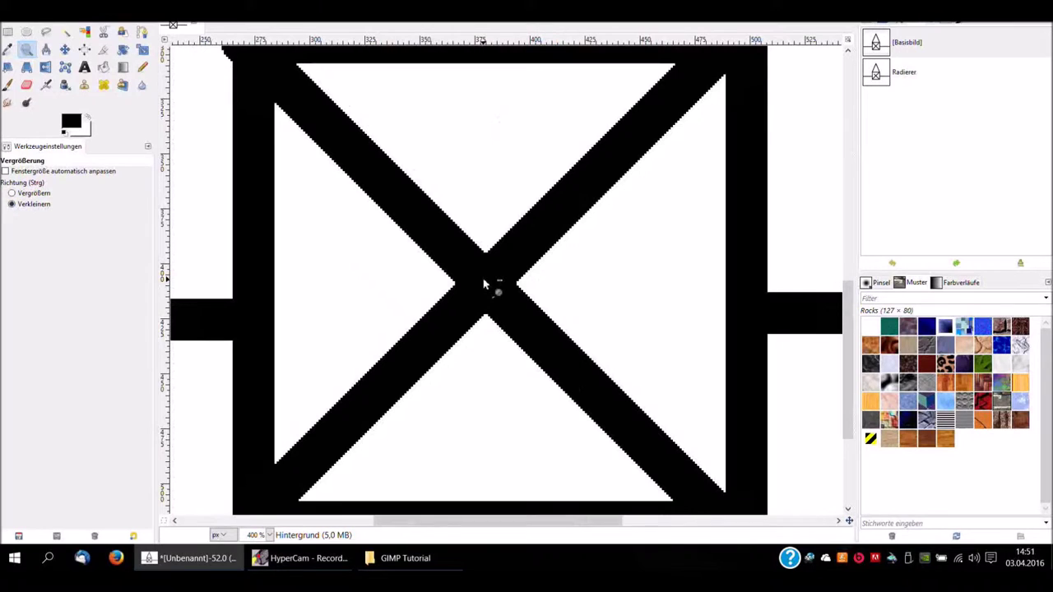
{"action": "left_click", "coordinate": [483, 284]}
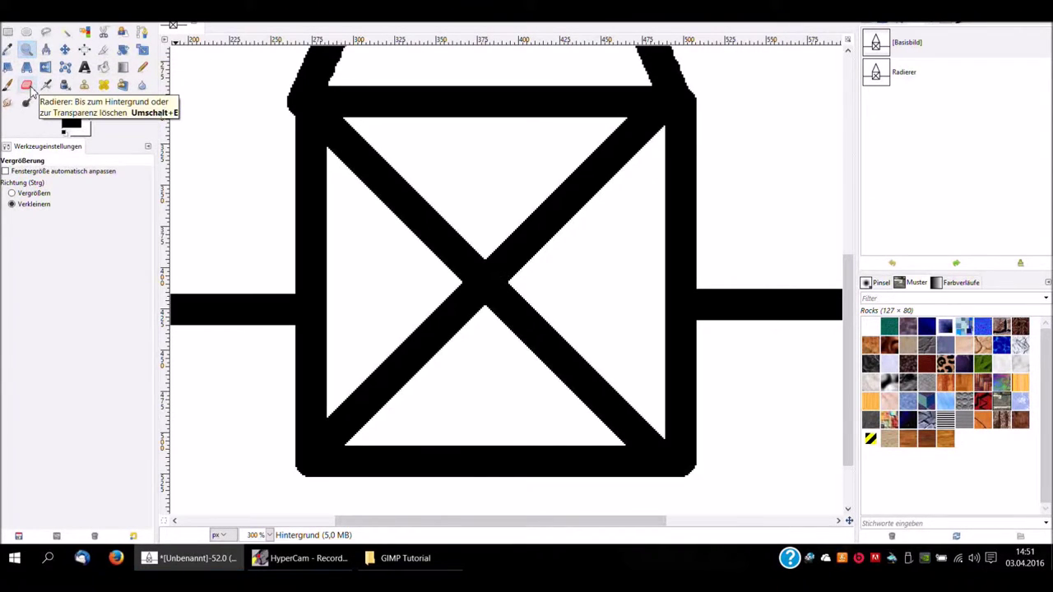
{"action": "left_click", "coordinate": [31, 90]}
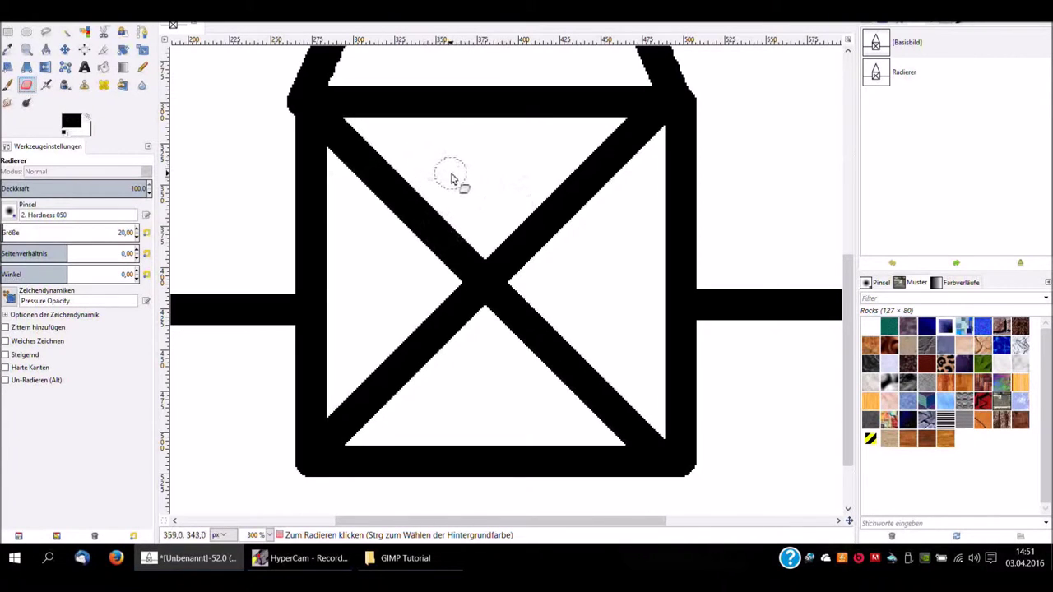
Erase the centre of the X where the two diagonals cross.
{"action": "mouse_move", "coordinate": [460, 174]}
{"action": "left_mouse_down"}
{"action": "mouse_move", "coordinate": [420, 213]}
{"action": "mouse_move", "coordinate": [458, 207]}
{"action": "mouse_move", "coordinate": [423, 242]}
{"action": "mouse_move", "coordinate": [471, 229]}
{"action": "mouse_move", "coordinate": [442, 272]}
{"action": "mouse_move", "coordinate": [477, 242]}
{"action": "mouse_move", "coordinate": [452, 299]}
{"action": "mouse_move", "coordinate": [513, 277]}
{"action": "mouse_move", "coordinate": [479, 325]}
{"action": "mouse_move", "coordinate": [559, 348]}
{"action": "mouse_move", "coordinate": [531, 351]}
{"action": "mouse_move", "coordinate": [533, 300]}
{"action": "mouse_move", "coordinate": [484, 242]}
{"action": "mouse_move", "coordinate": [543, 258]}
{"action": "mouse_move", "coordinate": [534, 238]}
{"action": "mouse_move", "coordinate": [548, 244]}
{"action": "mouse_move", "coordinate": [552, 181]}
{"action": "mouse_move", "coordinate": [560, 207]}
{"action": "mouse_move", "coordinate": [544, 269]}
{"action": "mouse_move", "coordinate": [583, 174]}
{"action": "mouse_move", "coordinate": [529, 182]}
{"action": "mouse_move", "coordinate": [508, 211]}
{"action": "left_mouse_up"}
{"action": "mouse_move", "coordinate": [466, 179]}
{"action": "left_mouse_down"}
{"action": "mouse_move", "coordinate": [390, 223]}
{"action": "mouse_move", "coordinate": [387, 200]}
{"action": "mouse_move", "coordinate": [404, 181]}
{"action": "left_mouse_up"}
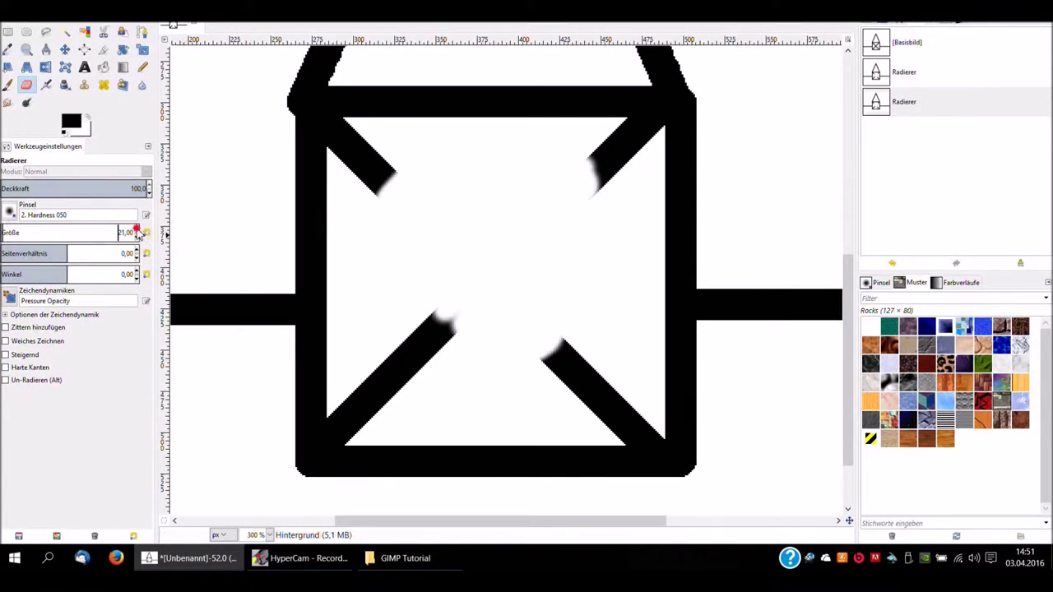
{"action": "scroll", "coordinate": [137, 234], "scroll_direction": "up", "scroll_amount": 3}
Erase the X's upper-left arm stub, which also fades the frame's top-left corner.
{"action": "scroll", "coordinate": [138, 235], "scroll_direction": "up", "scroll_amount": 10}
{"action": "scroll", "coordinate": [137, 234], "scroll_direction": "up", "scroll_amount": 2}
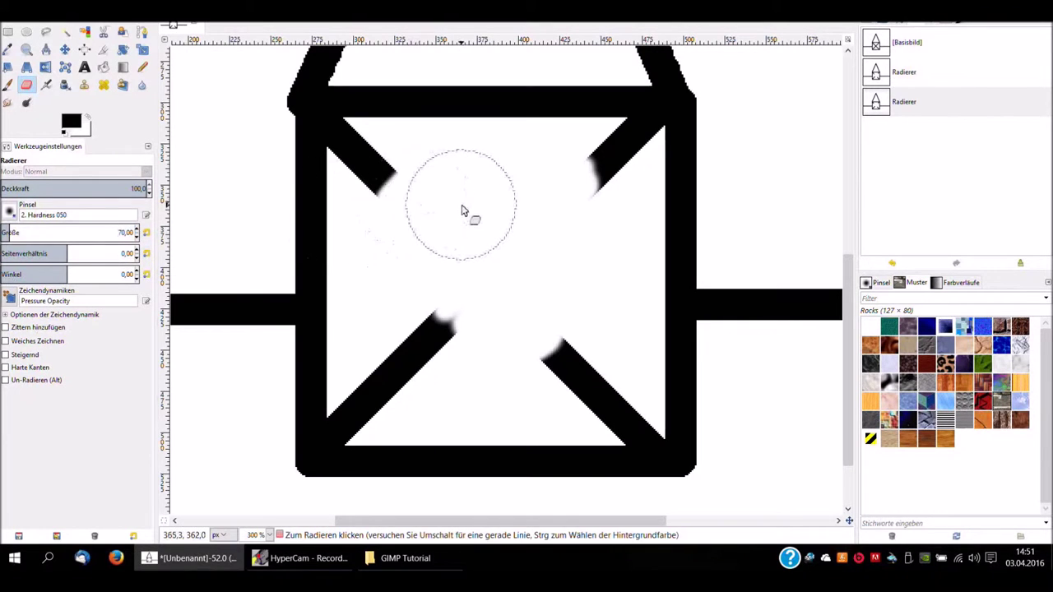
{"action": "mouse_move", "coordinate": [417, 202]}
{"action": "left_mouse_down"}
{"action": "mouse_move", "coordinate": [404, 211]}
{"action": "mouse_move", "coordinate": [430, 348]}
{"action": "mouse_move", "coordinate": [465, 302]}
{"action": "mouse_move", "coordinate": [404, 370]}
{"action": "mouse_move", "coordinate": [414, 348]}
{"action": "mouse_move", "coordinate": [439, 359]}
{"action": "mouse_move", "coordinate": [399, 359]}
{"action": "mouse_move", "coordinate": [404, 369]}
{"action": "mouse_move", "coordinate": [554, 350]}
{"action": "mouse_move", "coordinate": [583, 371]}
{"action": "mouse_move", "coordinate": [576, 384]}
{"action": "mouse_move", "coordinate": [592, 212]}
{"action": "mouse_move", "coordinate": [587, 223]}
{"action": "left_mouse_up"}
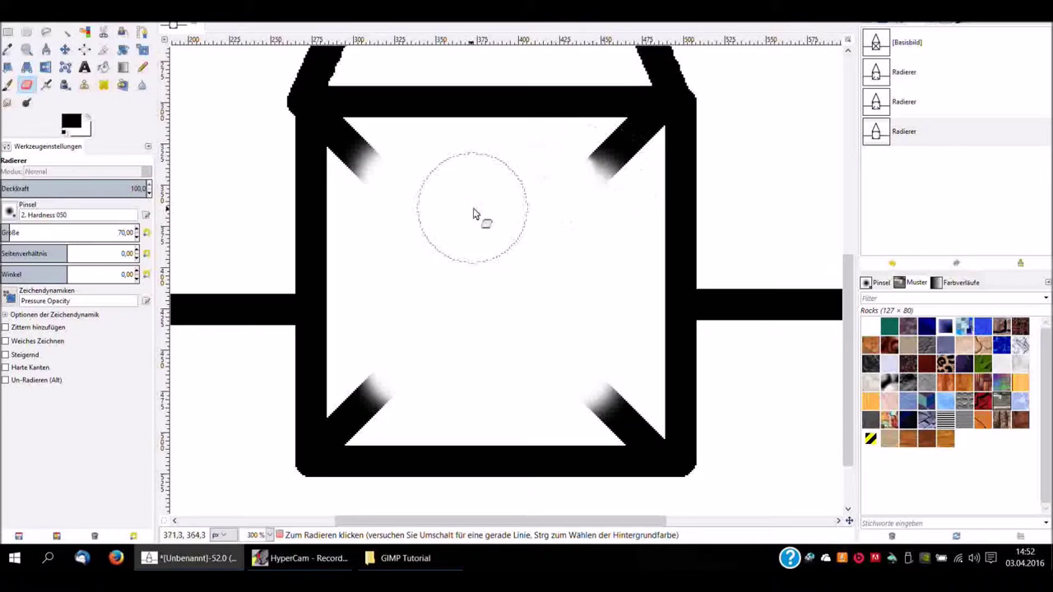
{"action": "mouse_move", "coordinate": [385, 183]}
{"action": "left_mouse_down"}
{"action": "mouse_move", "coordinate": [337, 139]}
{"action": "mouse_move", "coordinate": [366, 156]}
{"action": "left_mouse_up"}
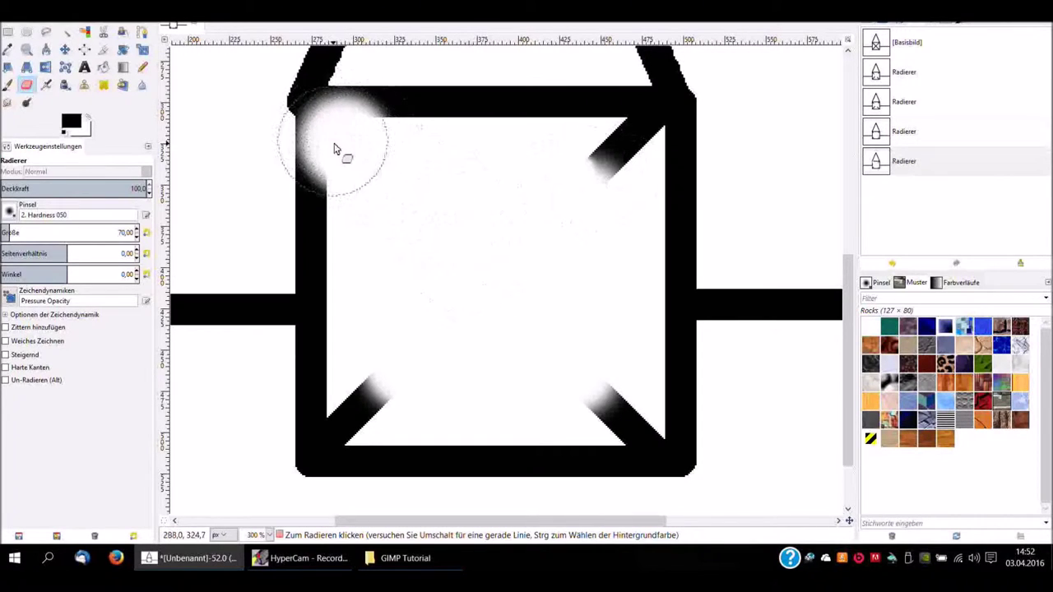
{"action": "mouse_move", "coordinate": [320, 134]}
{"action": "left_mouse_down"}
{"action": "mouse_move", "coordinate": [364, 141]}
{"action": "mouse_move", "coordinate": [346, 148]}
{"action": "mouse_move", "coordinate": [400, 164]}
{"action": "left_mouse_up"}
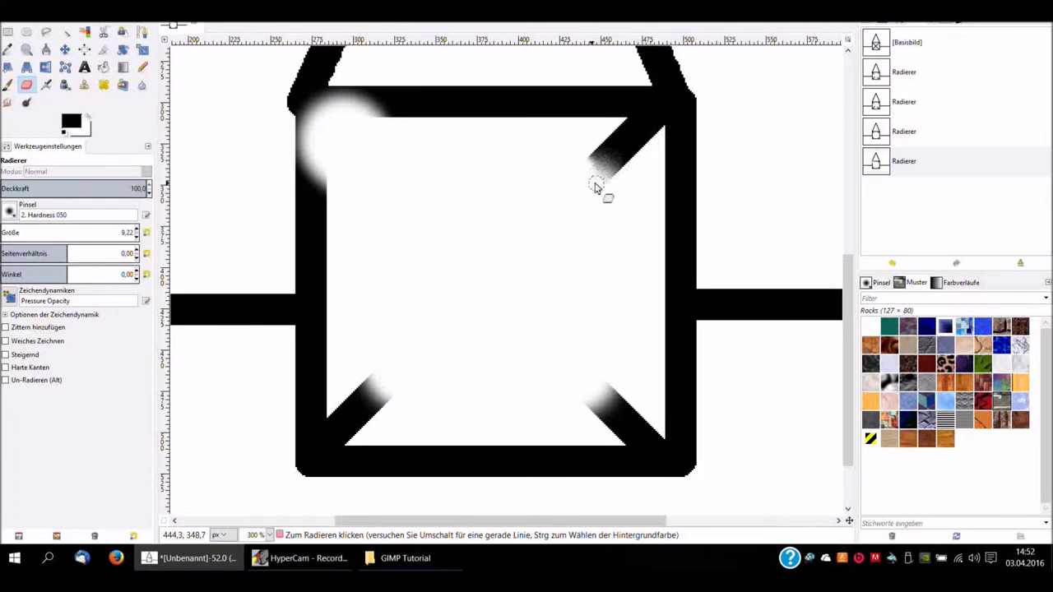
{"action": "left_click_drag", "start_coordinate": [302, 155], "coordinate": [377, 146]}
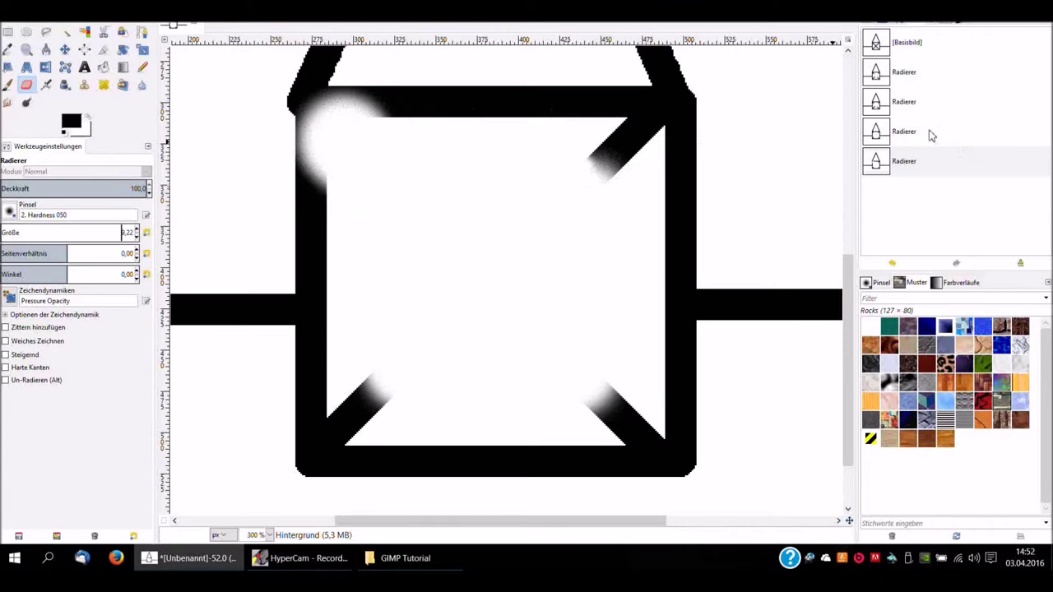
Revert to an earlier Radierer state, then erase the upper-left arm and part of the upper-right arm.
{"action": "left_click", "coordinate": [908, 136]}
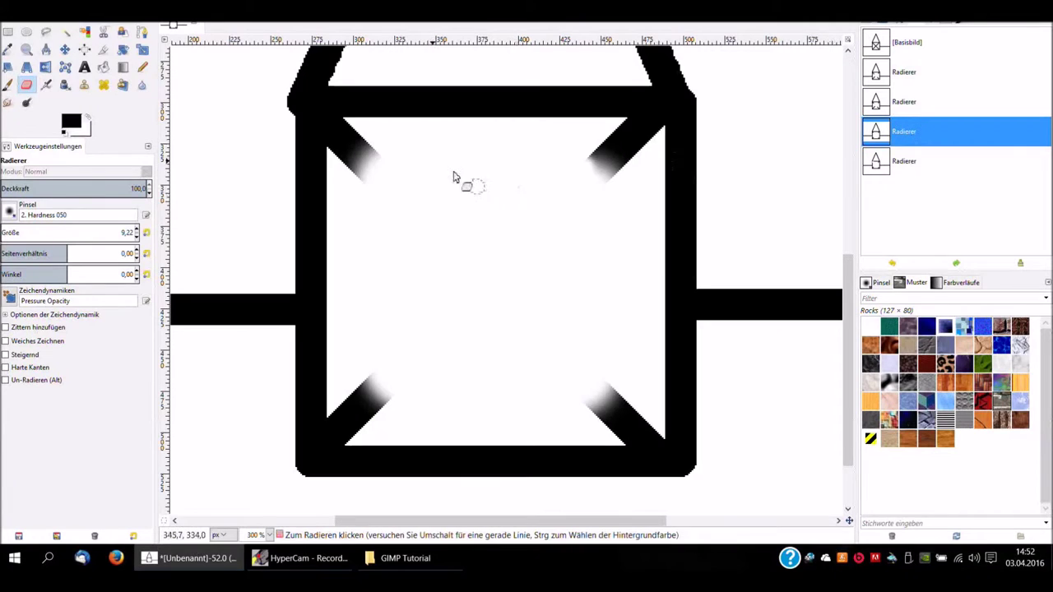
{"action": "left_click_drag", "start_coordinate": [370, 159], "coordinate": [343, 127]}
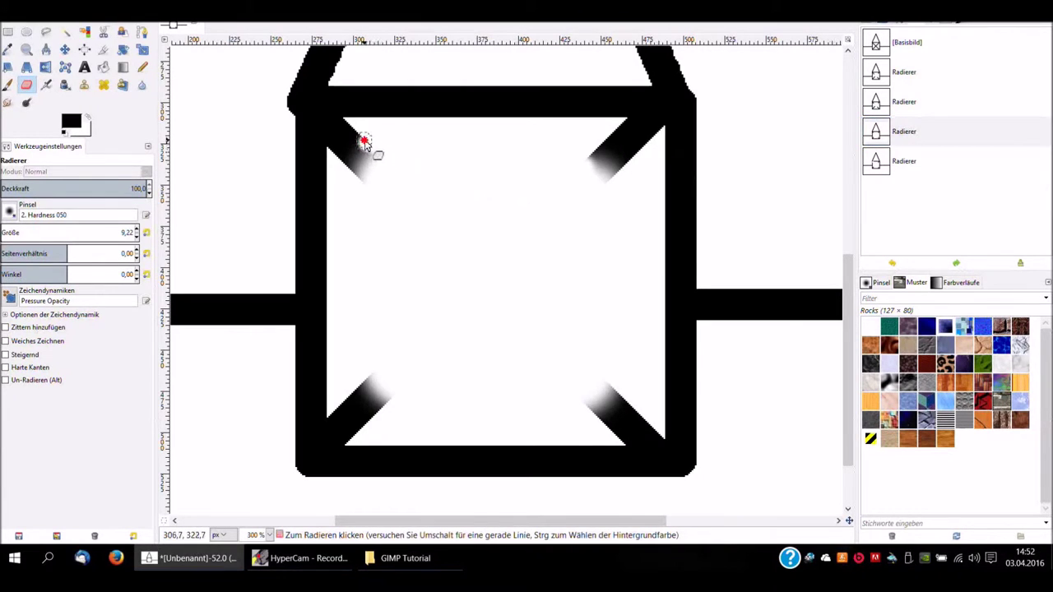
{"action": "mouse_move", "coordinate": [341, 124]}
{"action": "left_mouse_down"}
{"action": "mouse_move", "coordinate": [331, 120]}
{"action": "mouse_move", "coordinate": [357, 160]}
{"action": "mouse_move", "coordinate": [343, 141]}
{"action": "mouse_move", "coordinate": [339, 158]}
{"action": "mouse_move", "coordinate": [337, 129]}
{"action": "mouse_move", "coordinate": [345, 165]}
{"action": "mouse_move", "coordinate": [341, 129]}
{"action": "mouse_move", "coordinate": [365, 145]}
{"action": "mouse_move", "coordinate": [356, 172]}
{"action": "mouse_move", "coordinate": [383, 159]}
{"action": "mouse_move", "coordinate": [392, 175]}
{"action": "left_mouse_up"}
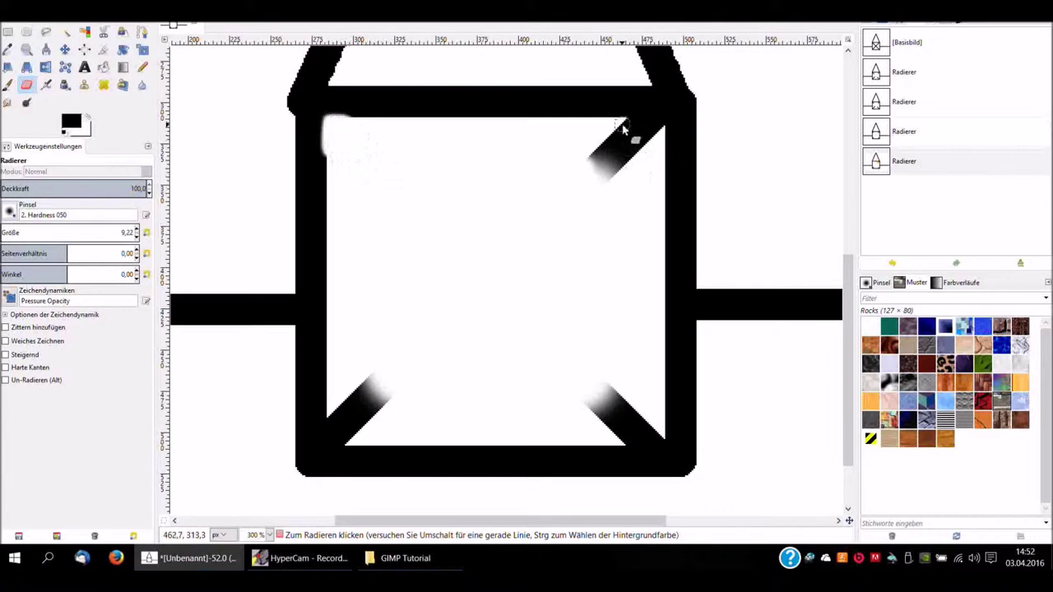
{"action": "left_click_drag", "start_coordinate": [625, 126], "coordinate": [658, 125]}
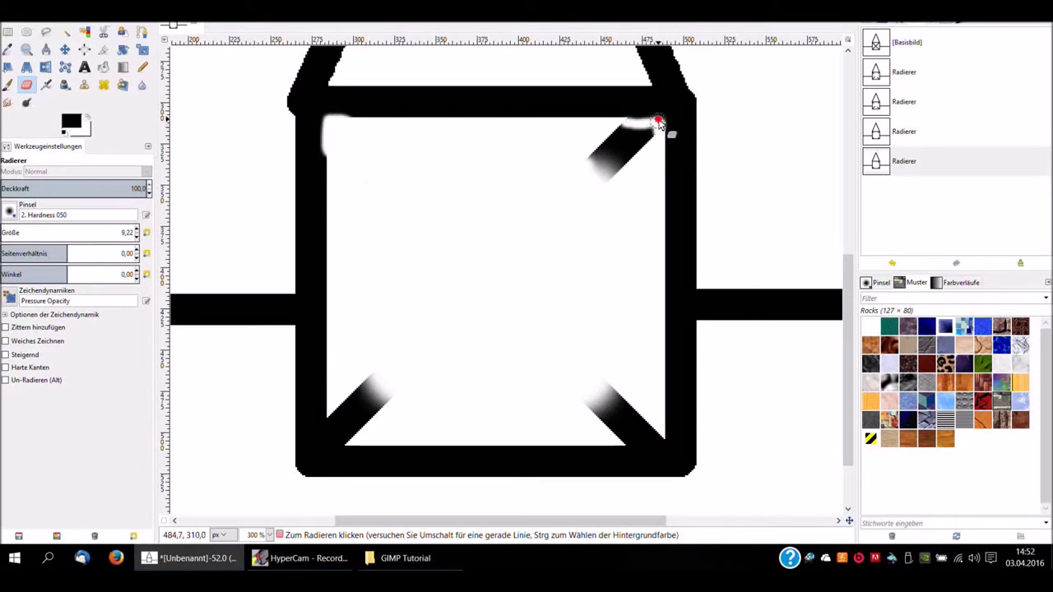
{"action": "mouse_move", "coordinate": [660, 125]}
{"action": "left_mouse_down"}
{"action": "mouse_move", "coordinate": [637, 122]}
{"action": "mouse_move", "coordinate": [627, 161]}
{"action": "mouse_move", "coordinate": [591, 158]}
{"action": "left_mouse_up"}
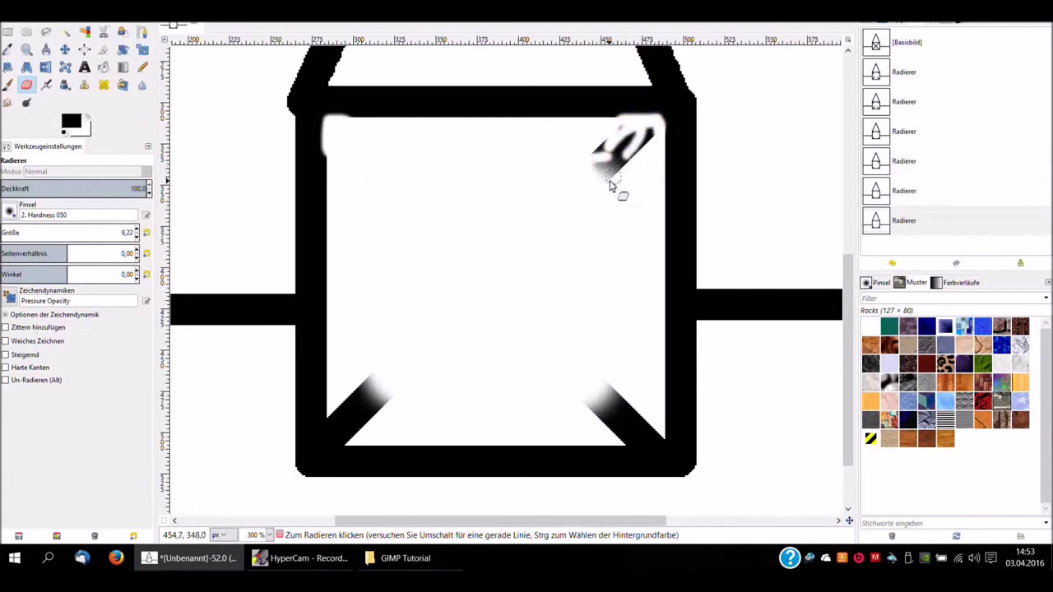
Erase straight lines along the square's inner left and bottom edges.
{"action": "left_click", "coordinate": [331, 272]}
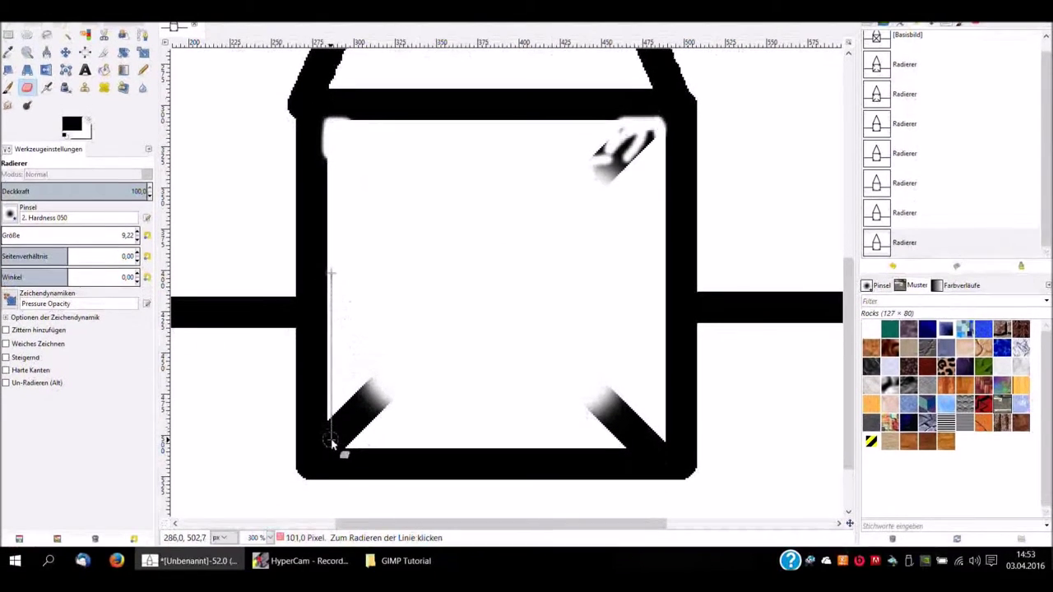
{"action": "left_click", "coordinate": [332, 444]}
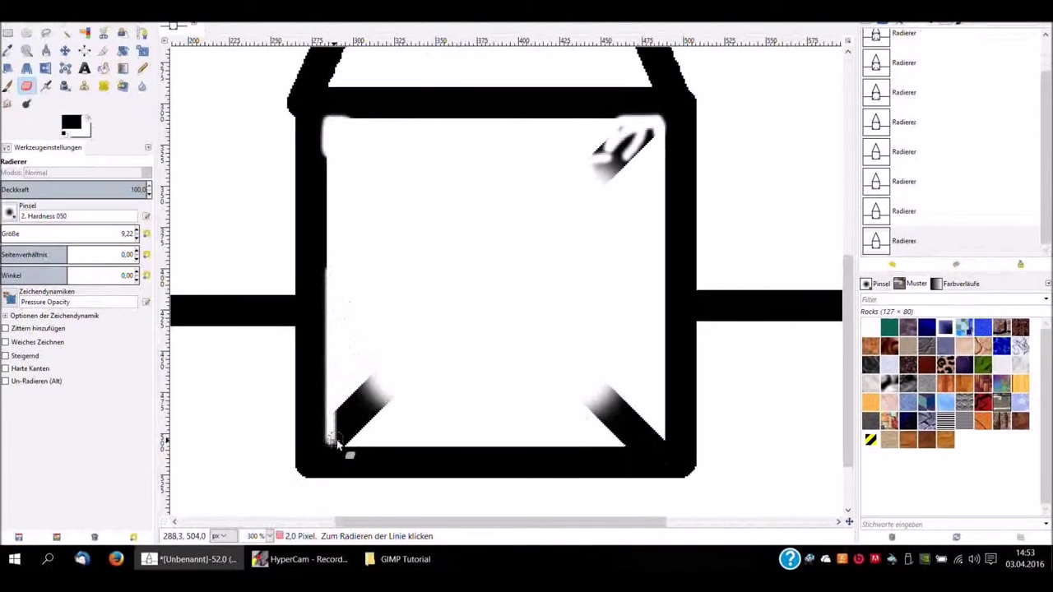
{"action": "left_click", "coordinate": [662, 445]}
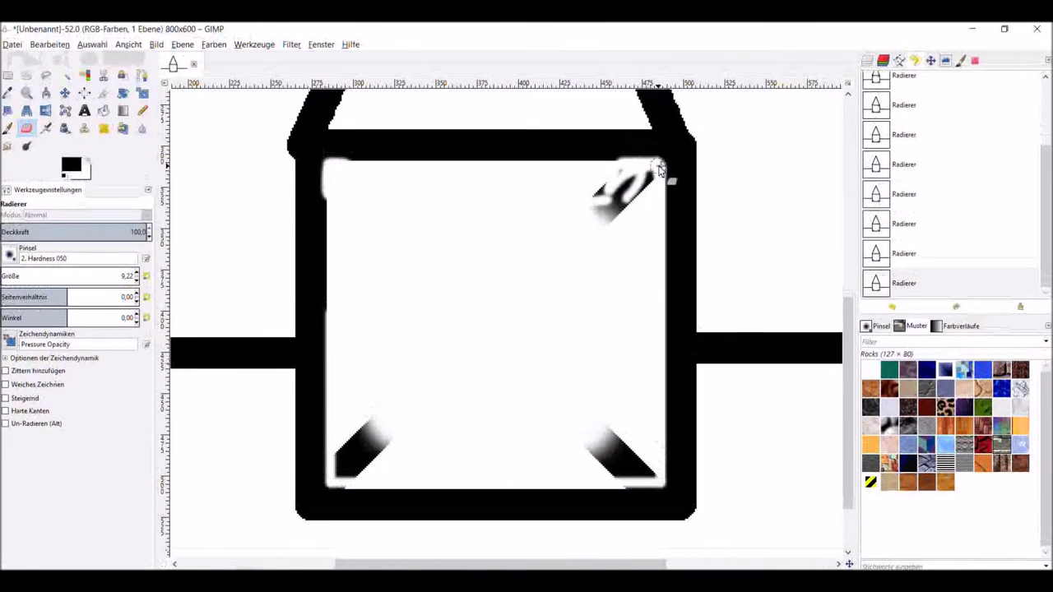
Erase straight along the inner top edge, undo a bad stroke, and redo the inner left edge.
{"action": "left_click", "coordinate": [327, 168], "text": "shift"}
{"action": "left_click", "coordinate": [325, 474], "text": "shift"}
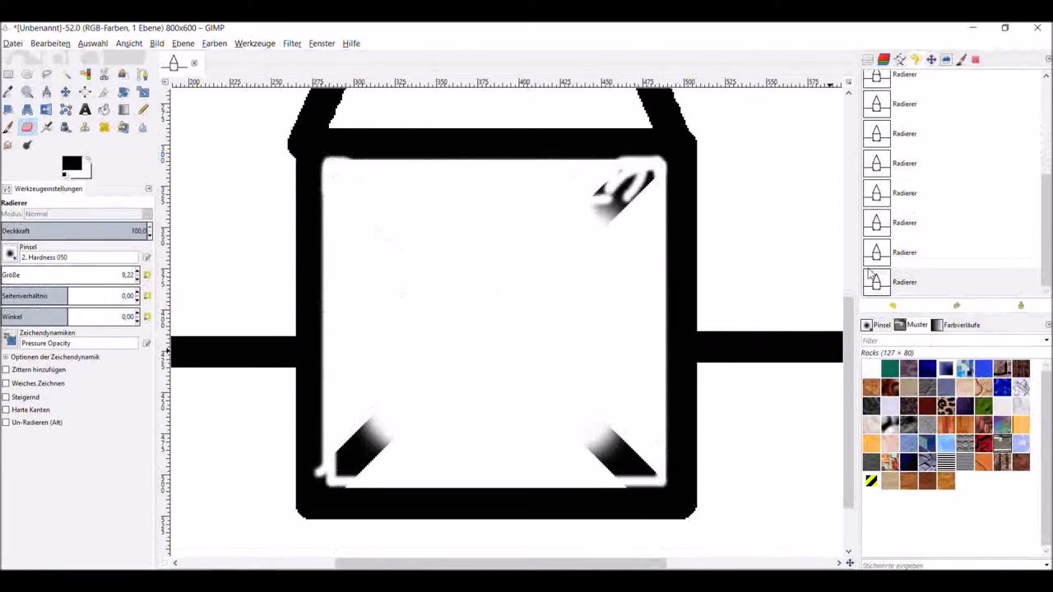
{"action": "left_click", "coordinate": [917, 260]}
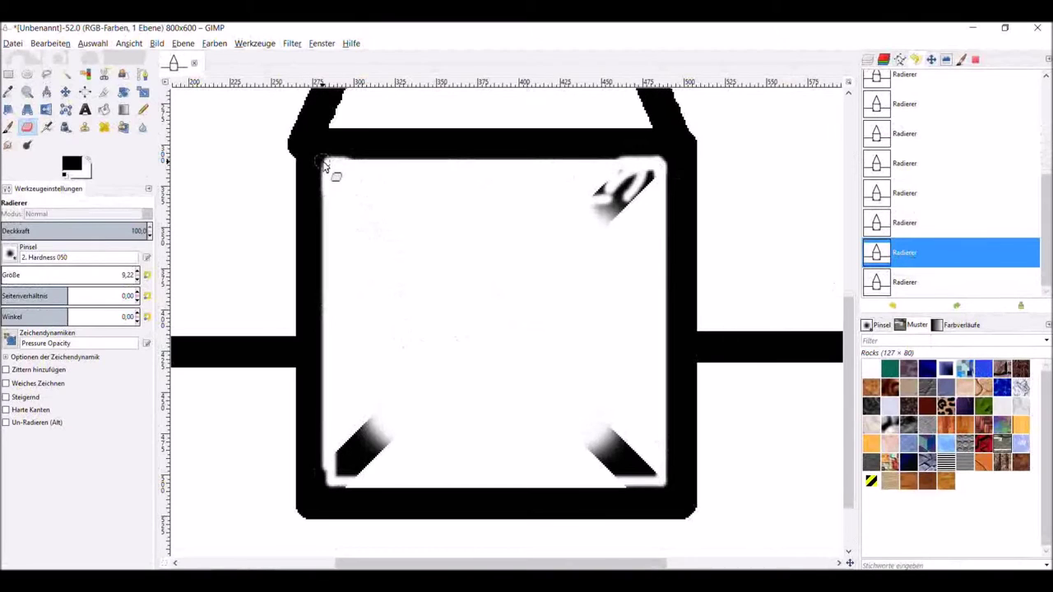
{"action": "mouse_move", "coordinate": [323, 165]}
{"action": "left_mouse_down"}
{"action": "mouse_move", "coordinate": [335, 207]}
{"action": "mouse_move", "coordinate": [324, 477]}
{"action": "left_mouse_up"}
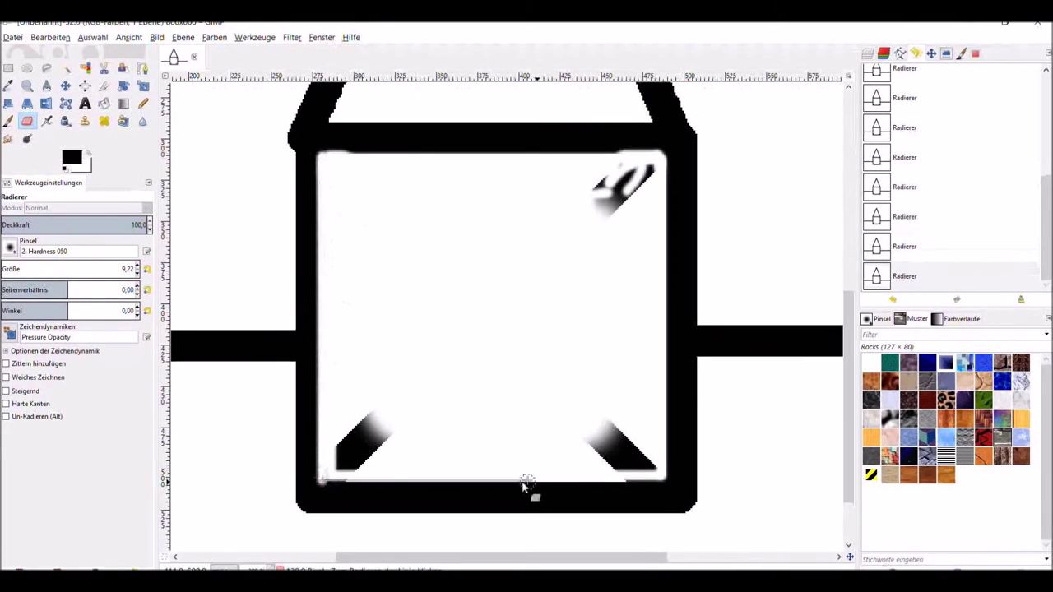
Erase along the inner bottom and right edges and wipe leftover corner smudges.
{"action": "left_click", "coordinate": [666, 485], "text": "shift"}
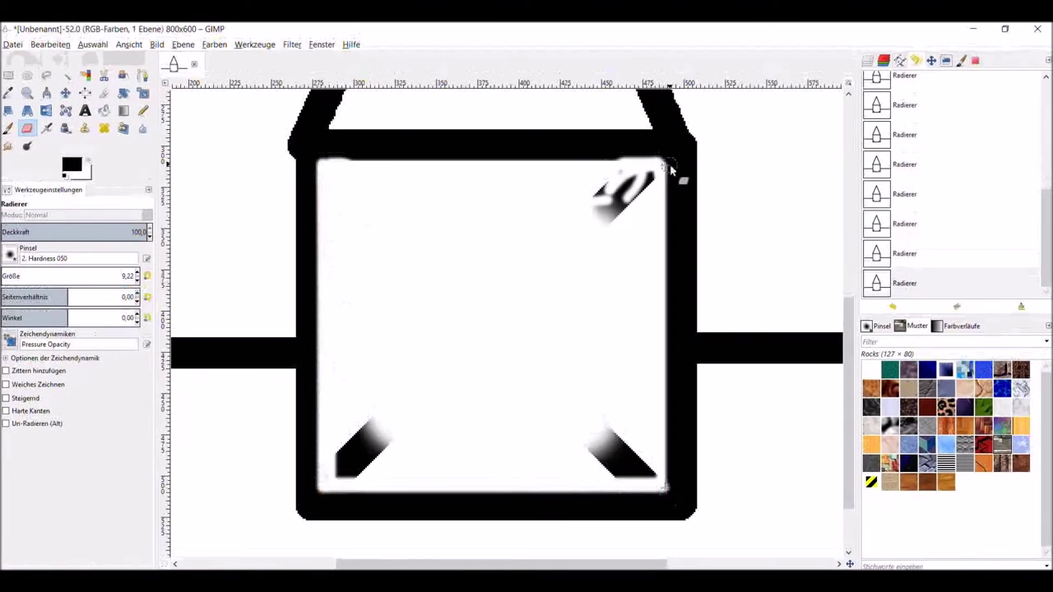
{"action": "left_click", "coordinate": [671, 169], "text": "shift"}
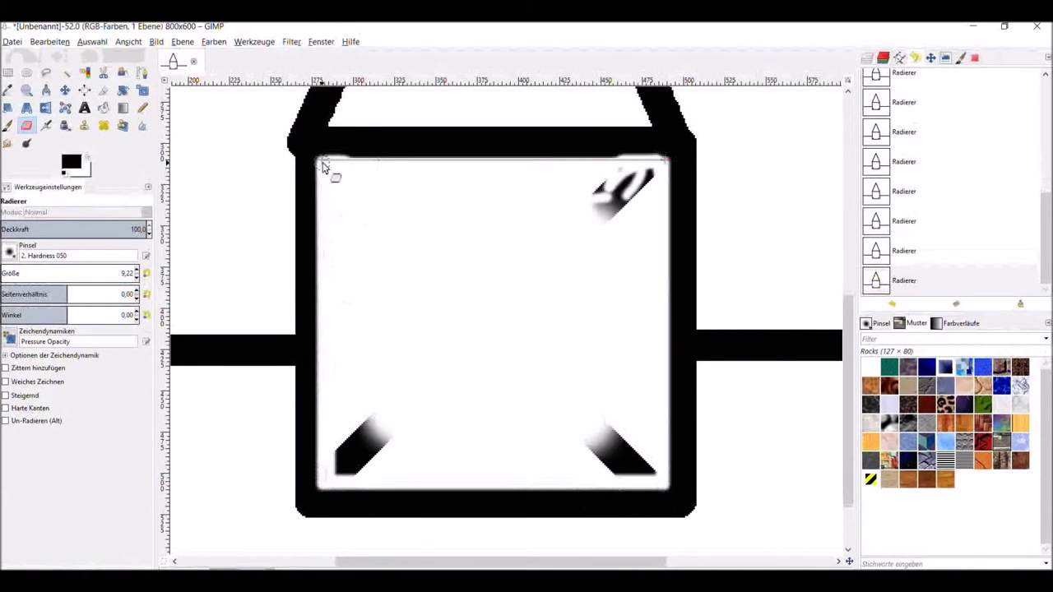
{"action": "mouse_move", "coordinate": [639, 191]}
{"action": "left_mouse_down"}
{"action": "mouse_move", "coordinate": [634, 172]}
{"action": "mouse_move", "coordinate": [646, 176]}
{"action": "mouse_move", "coordinate": [611, 218]}
{"action": "mouse_move", "coordinate": [609, 178]}
{"action": "mouse_move", "coordinate": [598, 218]}
{"action": "mouse_move", "coordinate": [622, 183]}
{"action": "mouse_move", "coordinate": [603, 228]}
{"action": "mouse_move", "coordinate": [638, 200]}
{"action": "left_mouse_up"}
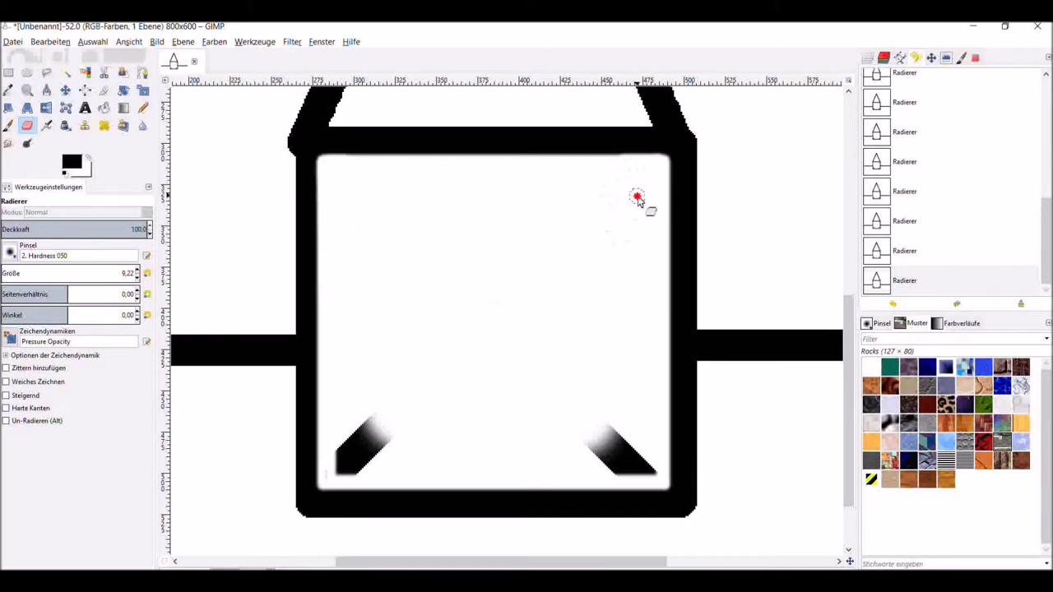
{"action": "mouse_move", "coordinate": [343, 458]}
{"action": "left_mouse_down"}
{"action": "mouse_move", "coordinate": [332, 479]}
{"action": "mouse_move", "coordinate": [355, 437]}
{"action": "mouse_move", "coordinate": [402, 417]}
{"action": "mouse_move", "coordinate": [379, 437]}
{"action": "mouse_move", "coordinate": [399, 440]}
{"action": "mouse_move", "coordinate": [348, 463]}
{"action": "mouse_move", "coordinate": [362, 473]}
{"action": "mouse_move", "coordinate": [360, 448]}
{"action": "mouse_move", "coordinate": [338, 469]}
{"action": "mouse_move", "coordinate": [606, 438]}
{"action": "mouse_move", "coordinate": [590, 436]}
{"action": "mouse_move", "coordinate": [600, 458]}
{"action": "mouse_move", "coordinate": [645, 475]}
{"action": "mouse_move", "coordinate": [616, 428]}
{"action": "mouse_move", "coordinate": [600, 447]}
{"action": "mouse_move", "coordinate": [649, 471]}
{"action": "mouse_move", "coordinate": [643, 441]}
{"action": "left_mouse_up"}
{"action": "left_click", "coordinate": [27, 91]}
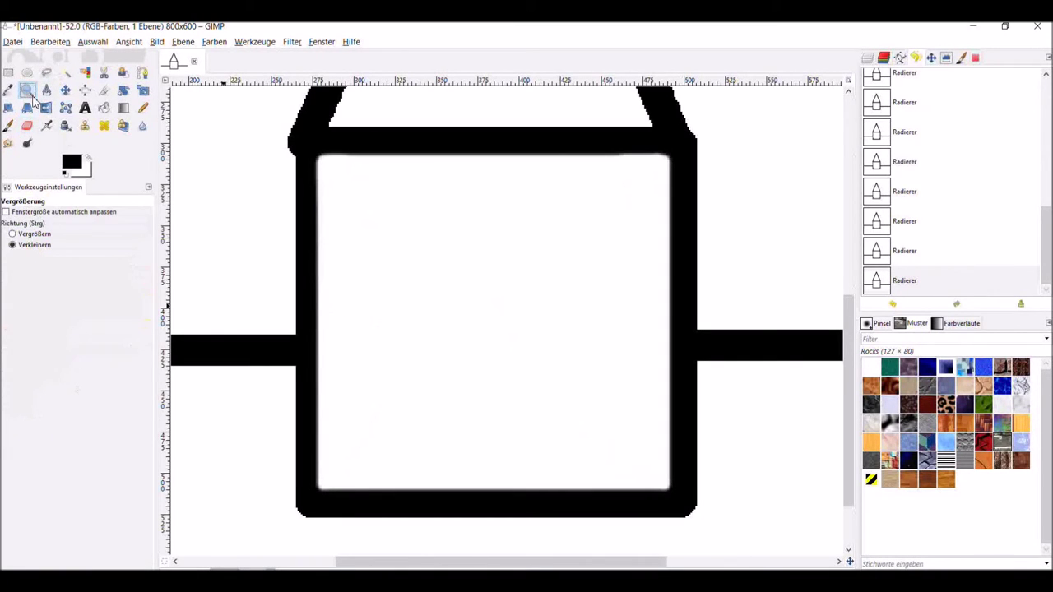
Zoom out three times to show the entire 800x600 image, then reselect the Eraser.
{"action": "left_click", "coordinate": [454, 301]}
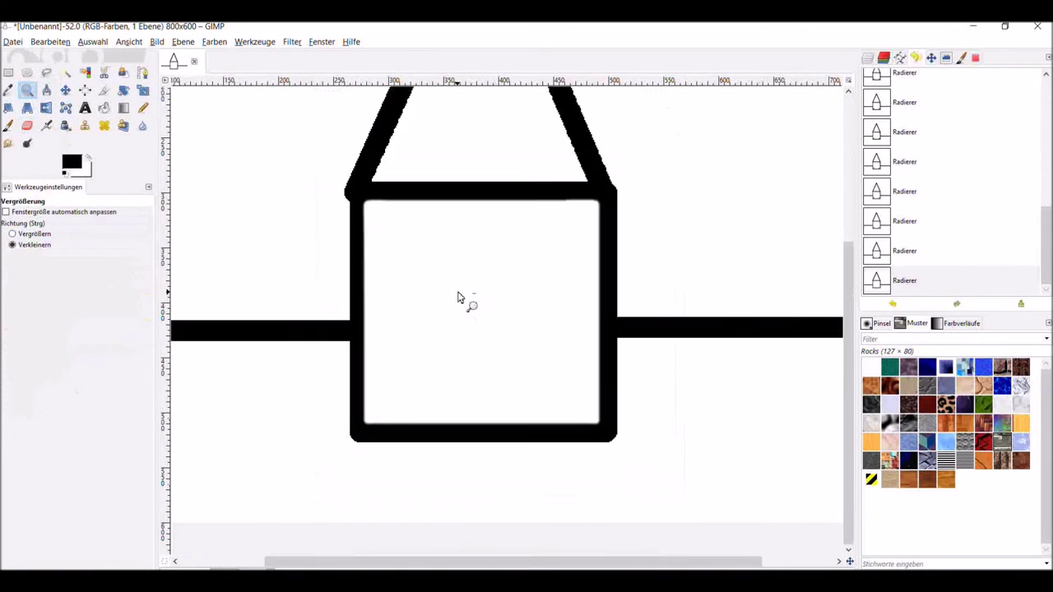
{"action": "left_click", "coordinate": [475, 216]}
{"action": "left_click", "coordinate": [489, 169]}
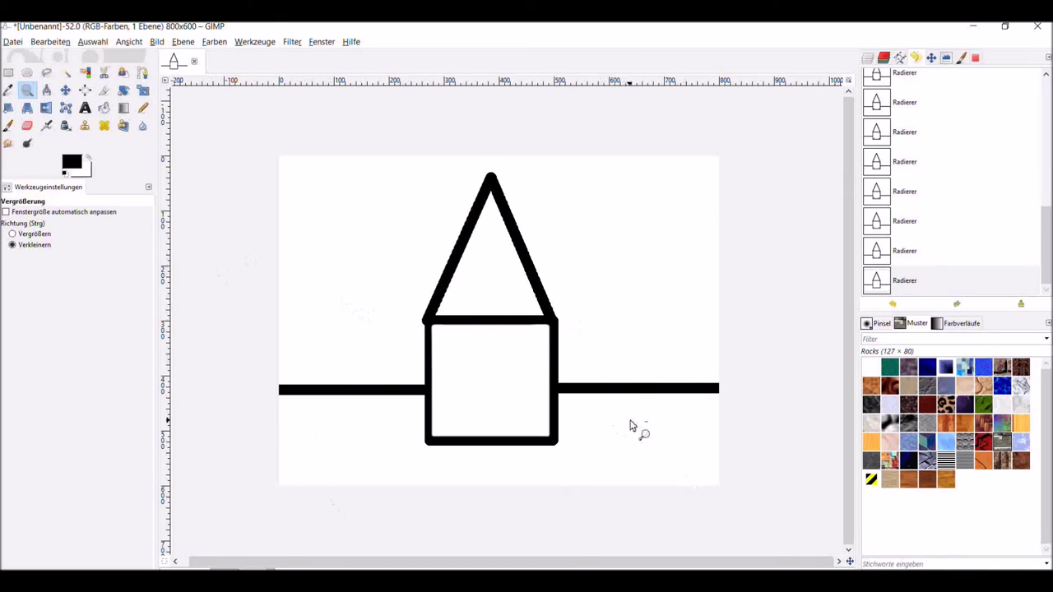
{"action": "left_click", "coordinate": [27, 126]}
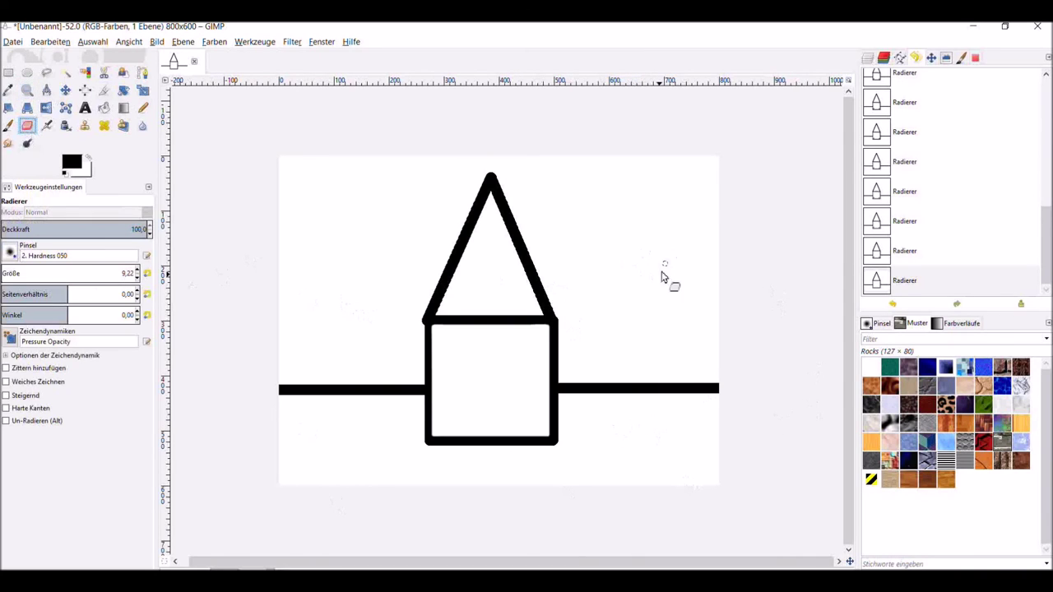